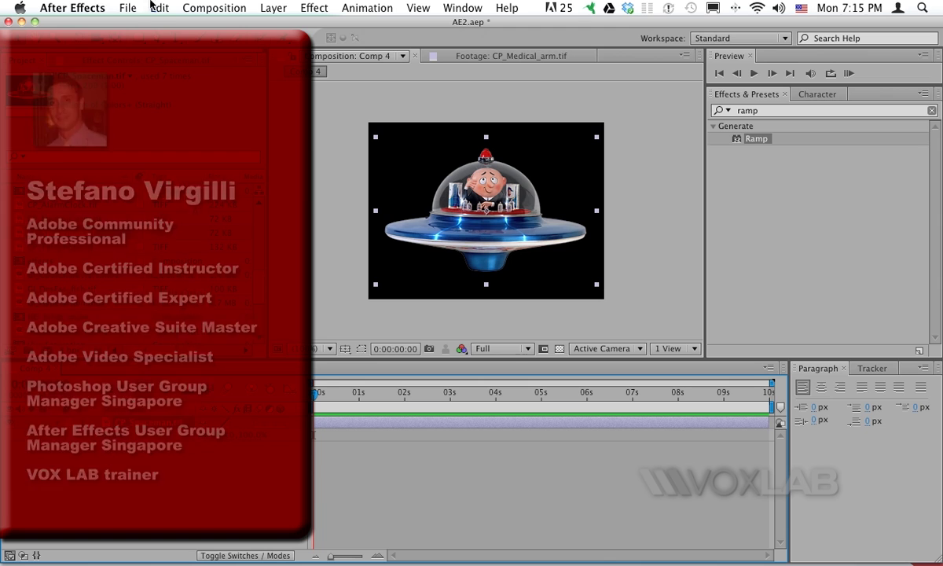
# Step: Duplicate the CP_Spaceman.tif layer with Edit > Duplicate
pyautogui.click(159, 7)
pyautogui.click(190, 155)
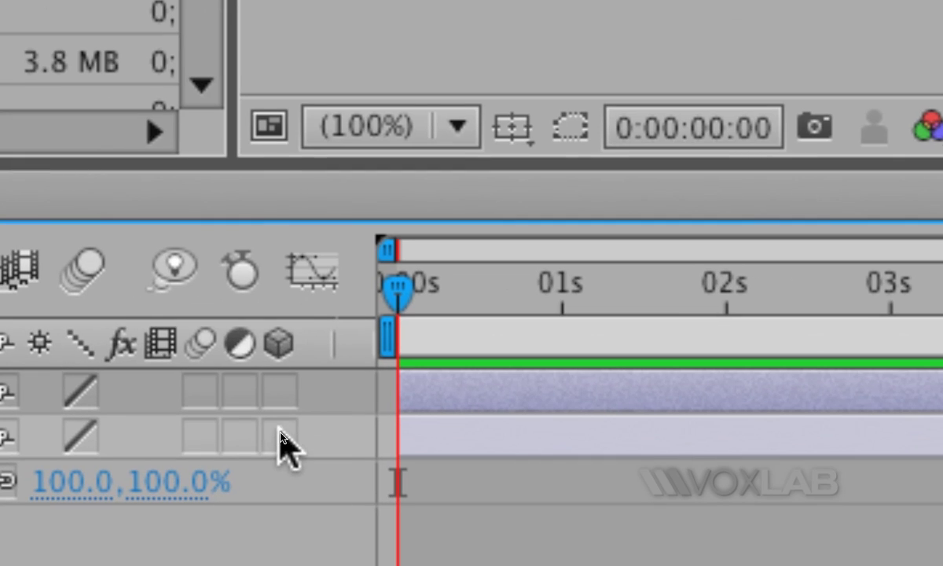
# Step: Turn on the 3D switch for both CP_Spaceman.tif layers and select them both
pyautogui.click(280, 422)
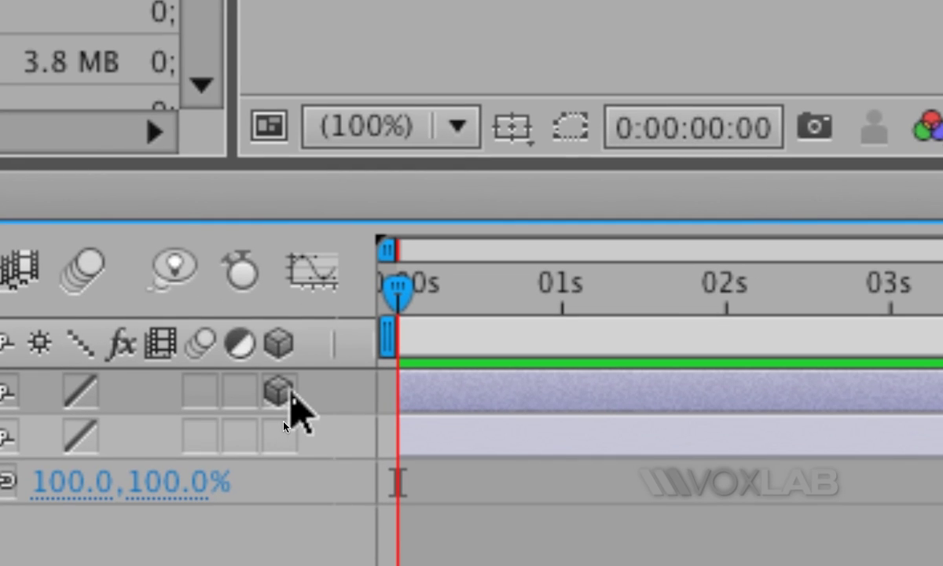
pyautogui.click(282, 435)
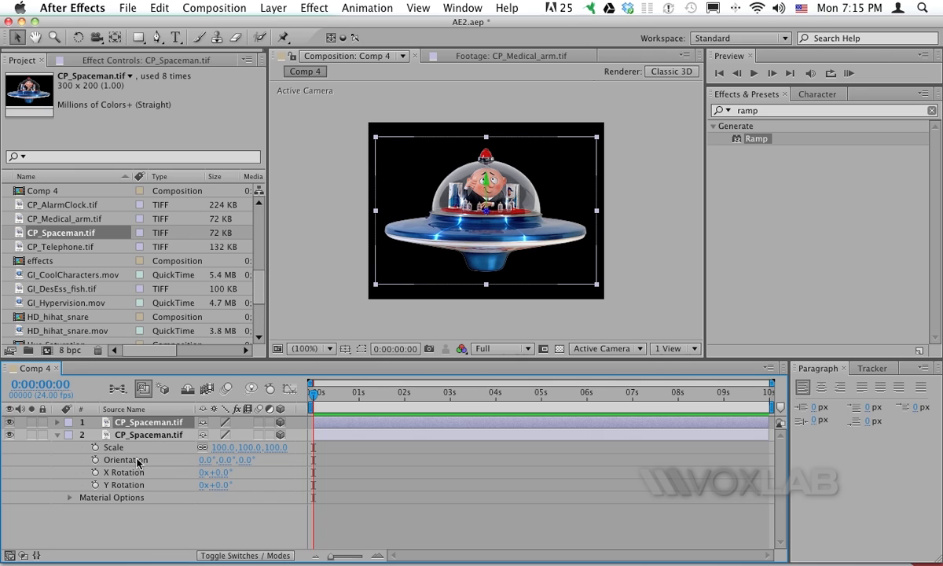
pyautogui.keyDown('shift'); pyautogui.click(145, 437); pyautogui.keyUp('shift')
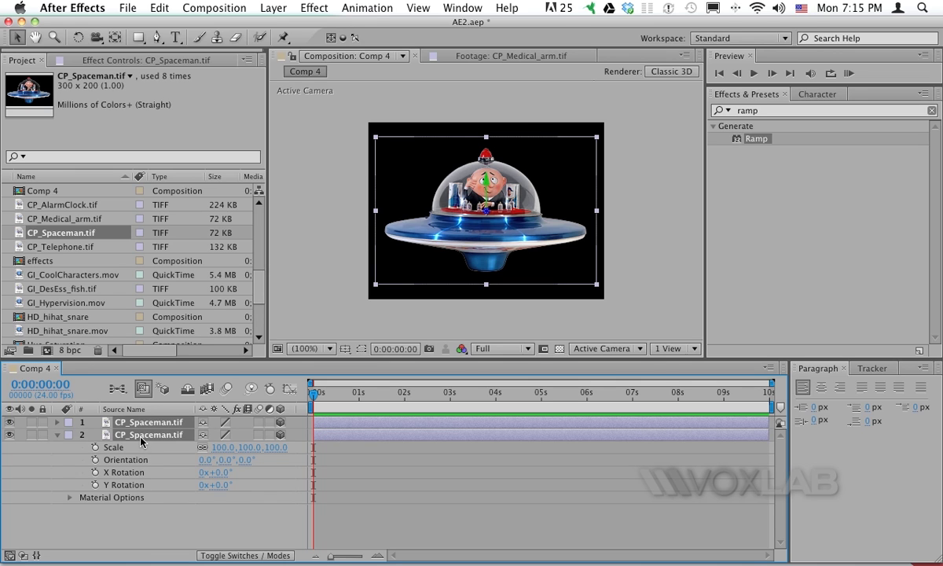
# Step: Show Position and set the depths: layer 1 forward to Z -190, layer 2 back to Z 364
pyautogui.press('p')
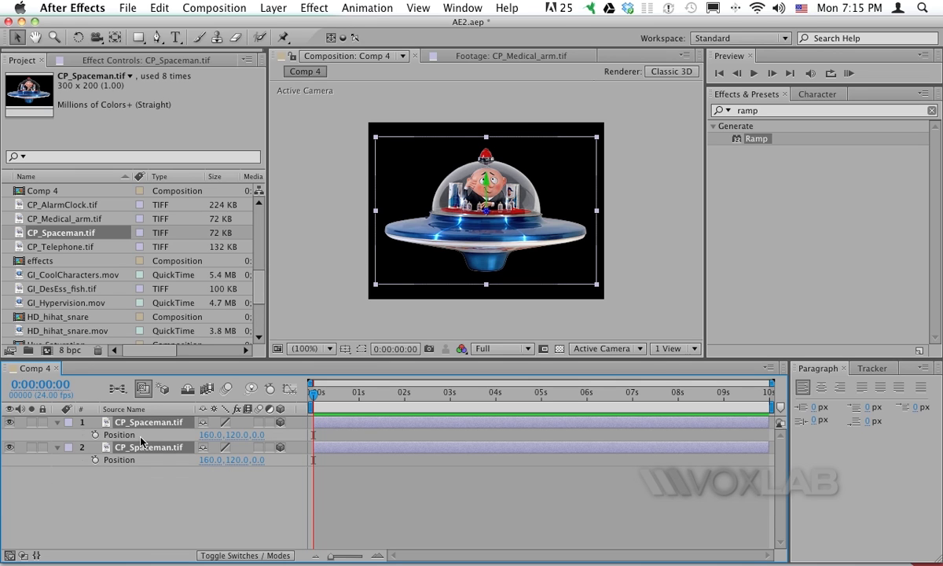
pyautogui.click(239, 506)
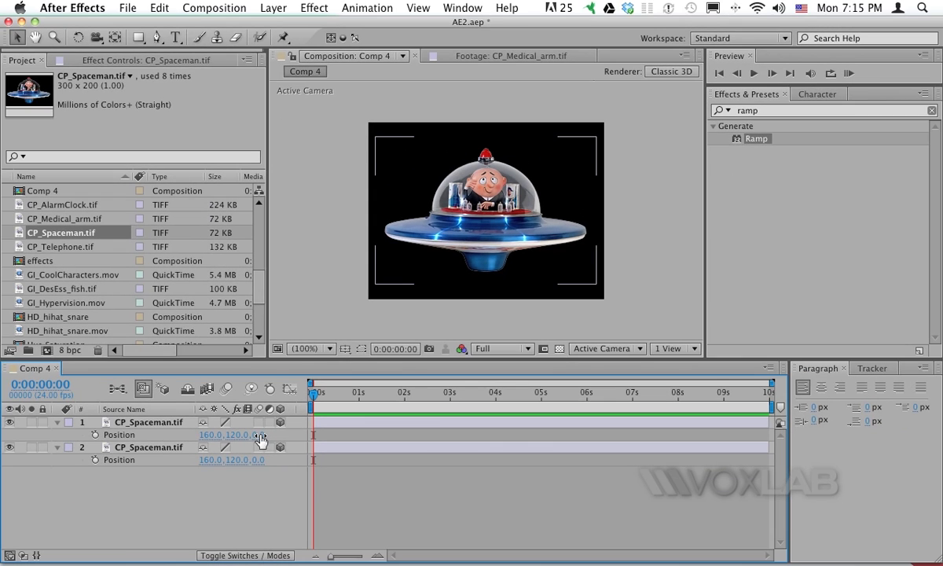
pyautogui.moveTo(260, 439); pyautogui.dragTo(157, 482)
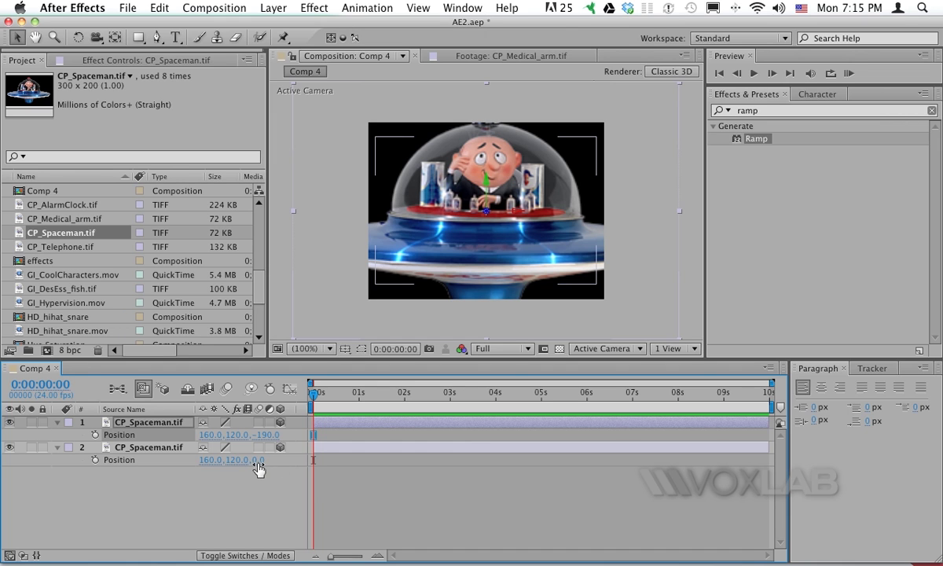
pyautogui.moveTo(257, 462); pyautogui.dragTo(518, 458)
pyautogui.click(194, 446)
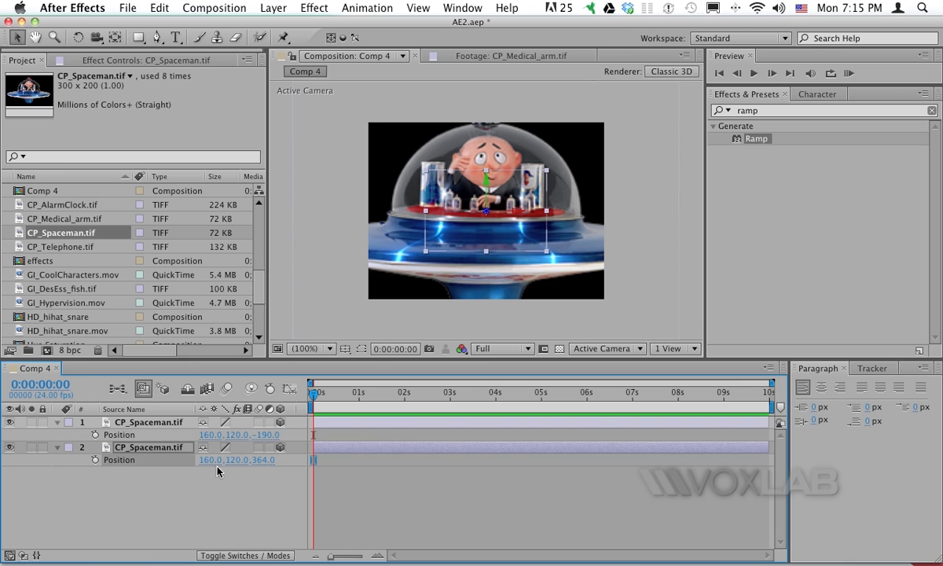
# Step: Shift layer 1 left to X 111 and layer 2 right to X 297
pyautogui.moveTo(211, 435); pyautogui.dragTo(171, 435)
pyautogui.click(210, 461)
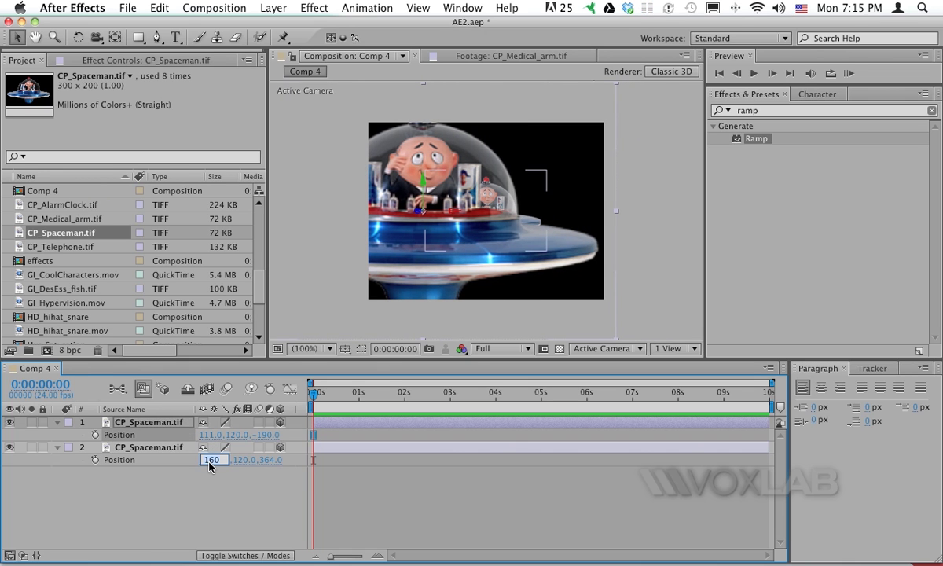
pyautogui.press('Return')
pyautogui.moveTo(210, 462); pyautogui.dragTo(314, 463)
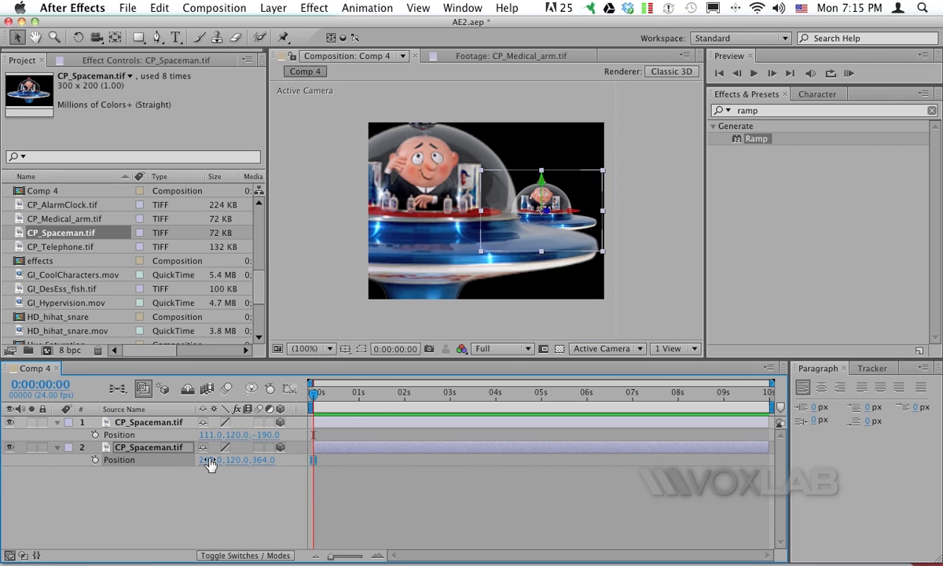
pyautogui.click(209, 500)
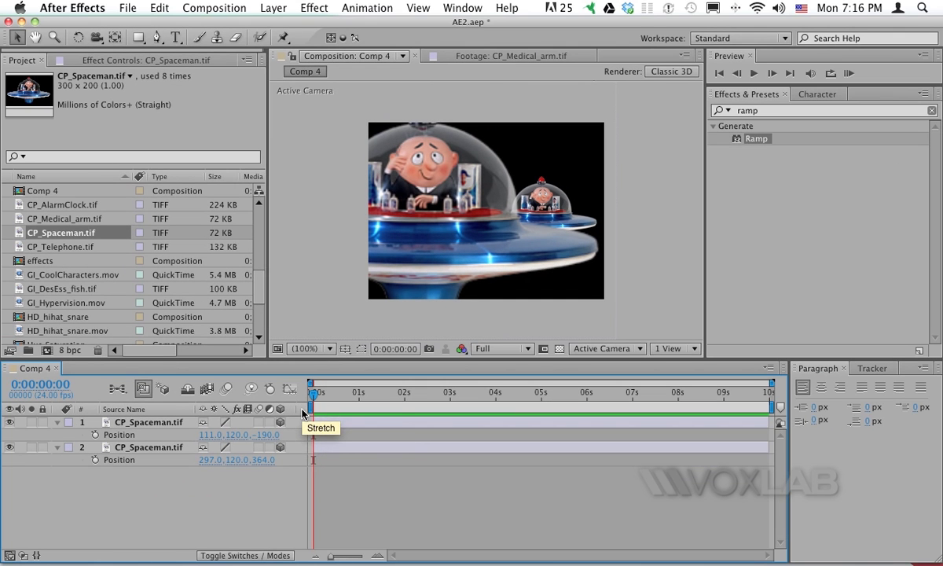
# Step: Show the Parent column in the timeline via the column header's Columns > Parent
pyautogui.rightClick(301, 409)
pyautogui.moveTo(369, 458)
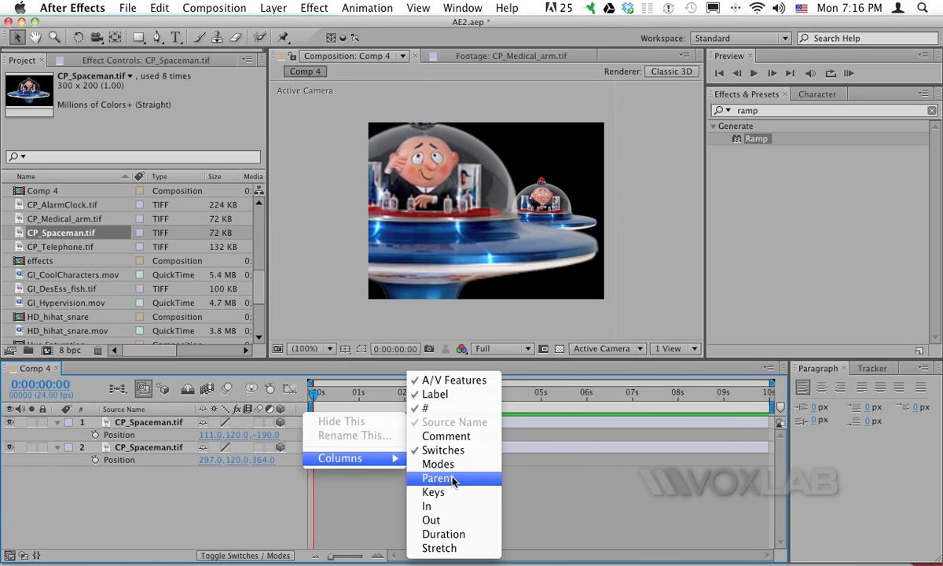
pyautogui.click(454, 480)
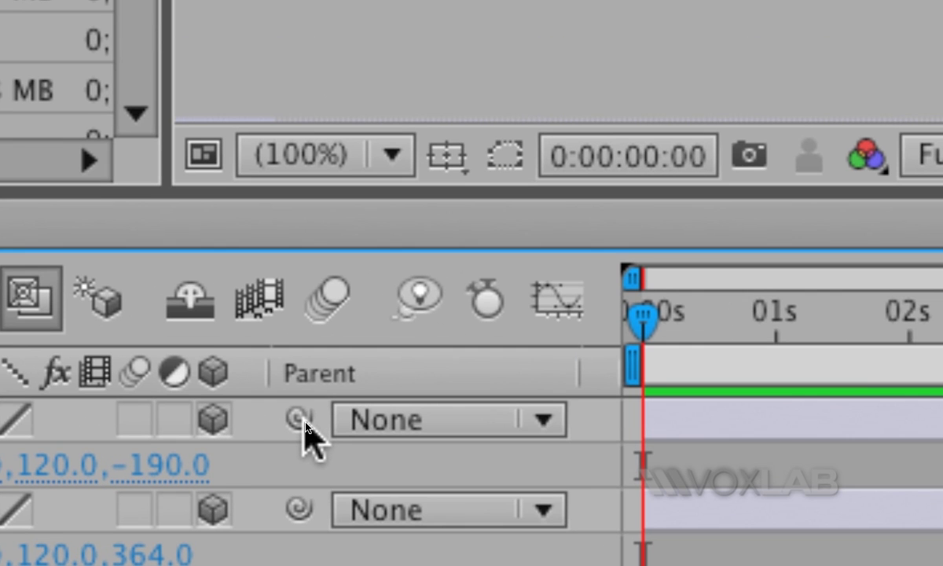
# Step: Pick-whip layer 1 to layer 2, then scrub layer 2's Position X to 183
pyautogui.click(303, 423)
pyautogui.moveTo(293, 423); pyautogui.dragTo(151, 511)
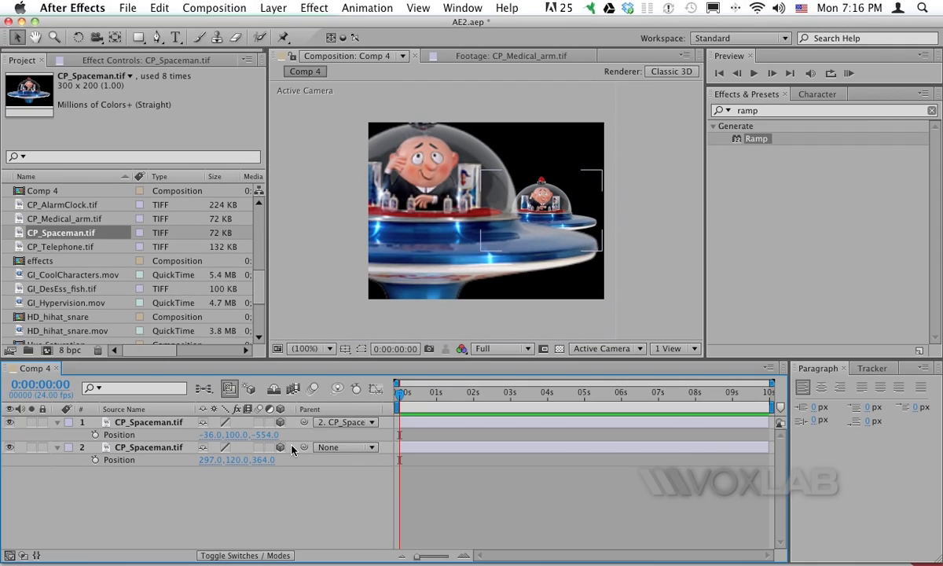
pyautogui.moveTo(206, 461); pyautogui.dragTo(159, 460)
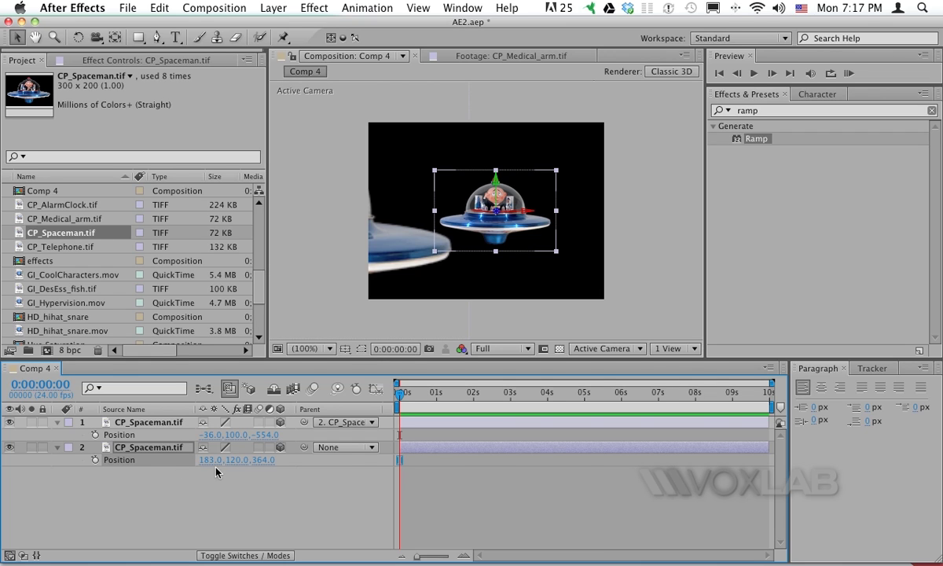
# Step: Duplicate the far ship, place the copy below it, and push it further back and right
pyautogui.click(165, 448)
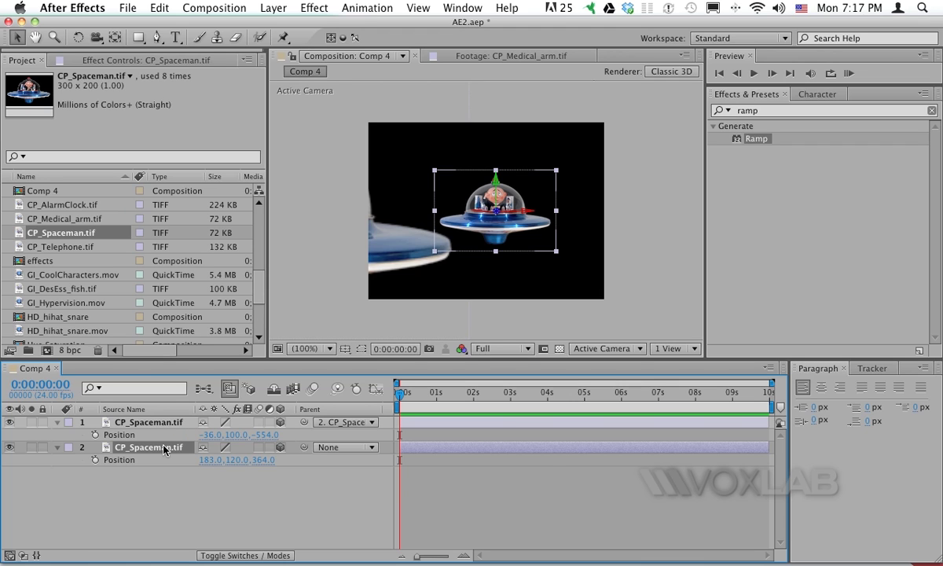
pyautogui.press('super+d')
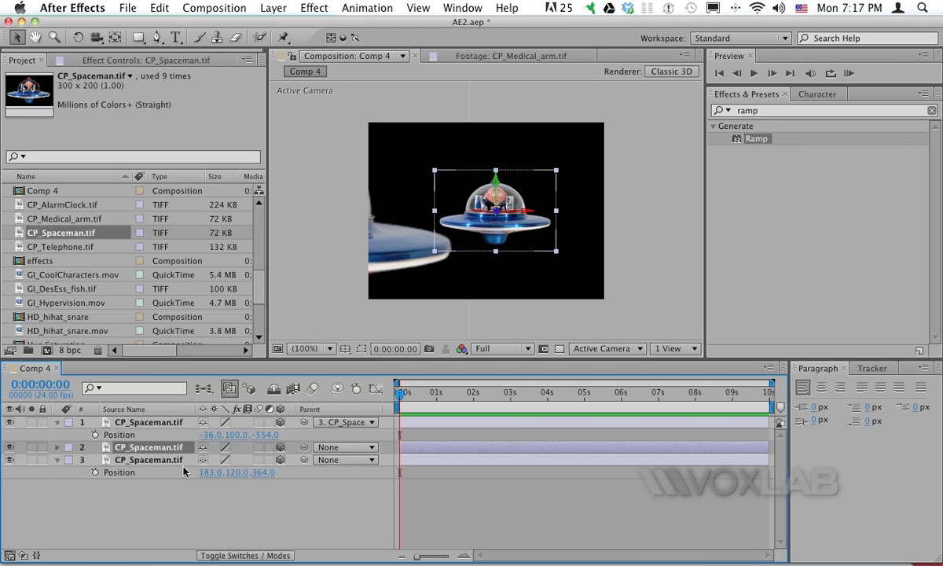
pyautogui.moveTo(169, 450); pyautogui.dragTo(173, 480)
pyautogui.press('p')
pyautogui.moveTo(263, 485); pyautogui.dragTo(285, 431)
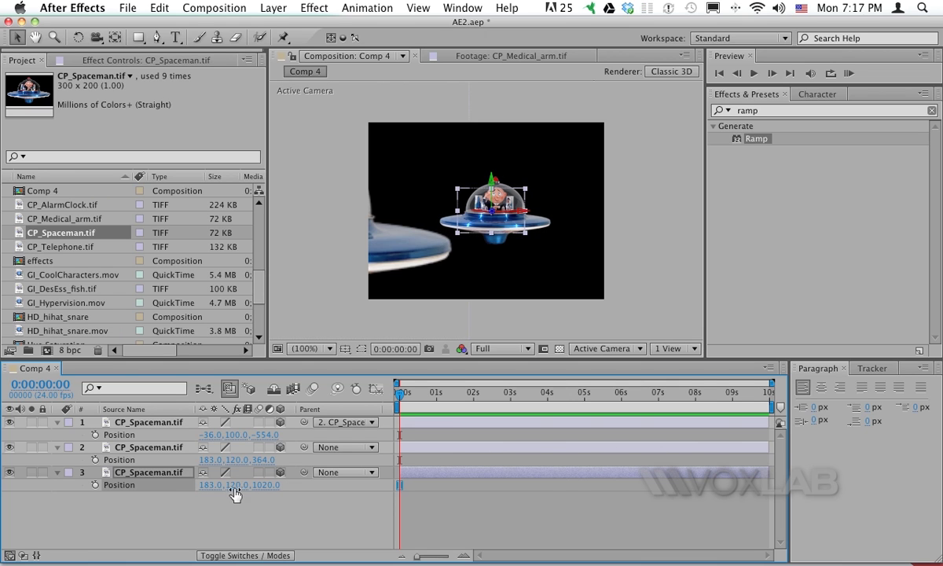
pyautogui.moveTo(208, 491); pyautogui.dragTo(438, 489)
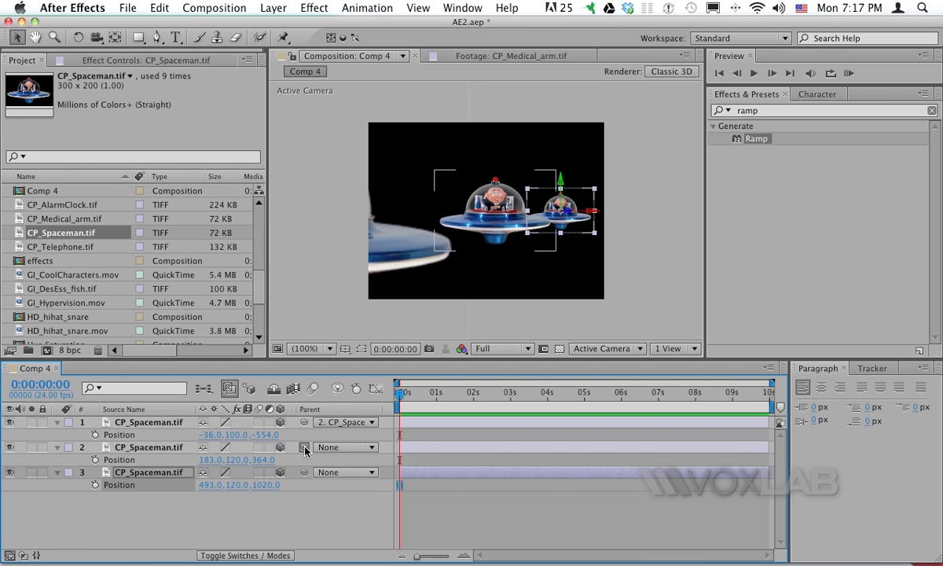
# Step: Parent the third ship to layer 2 and move layer 2 to 285,115,364
pyautogui.moveTo(302, 472); pyautogui.dragTo(151, 454)
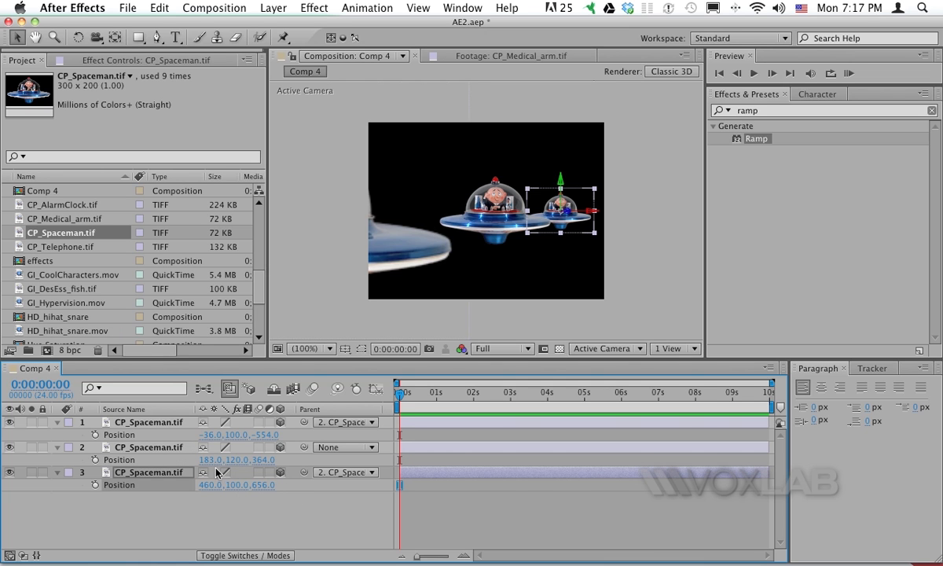
pyautogui.moveTo(211, 460); pyautogui.dragTo(303, 470)
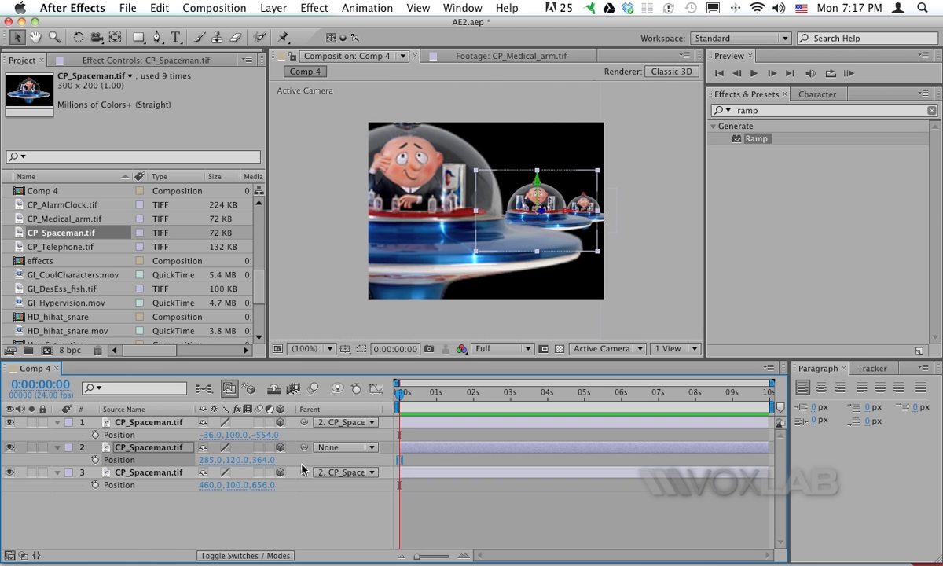
pyautogui.moveTo(233, 460); pyautogui.dragTo(251, 454)
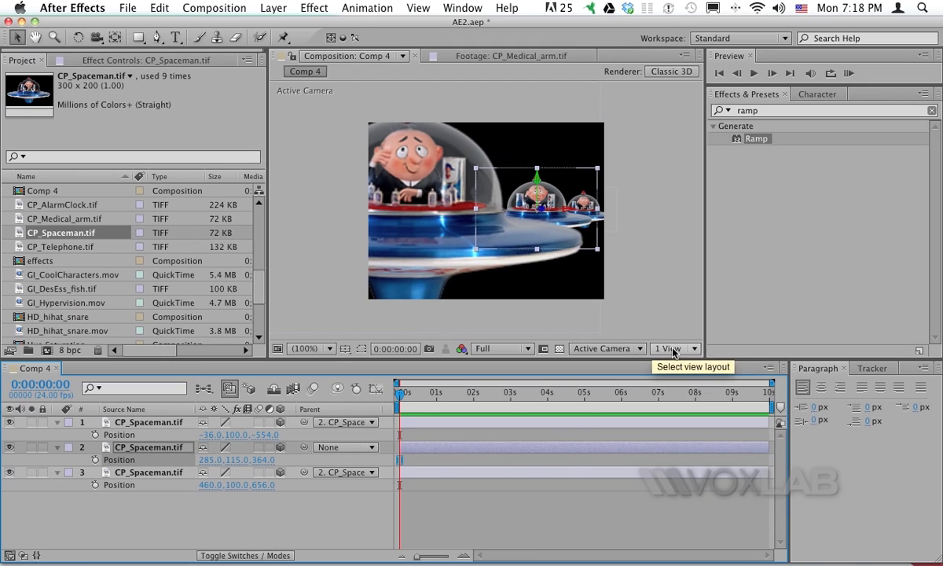
# Step: Switch the viewer to the 4 Views - Left layout and zoom out the Top view
pyautogui.click(673, 350)
pyautogui.click(704, 419)
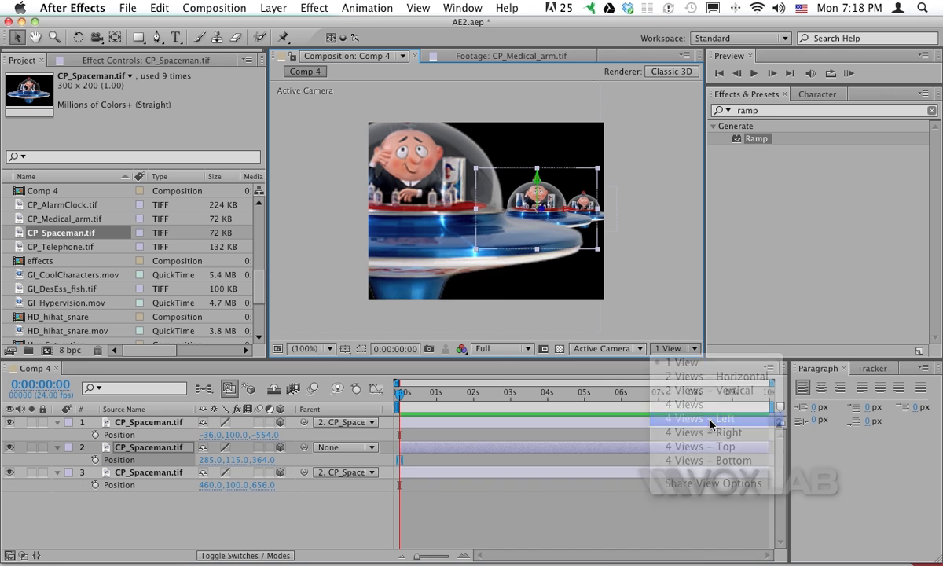
pyautogui.scroll(-1, 325, 119)
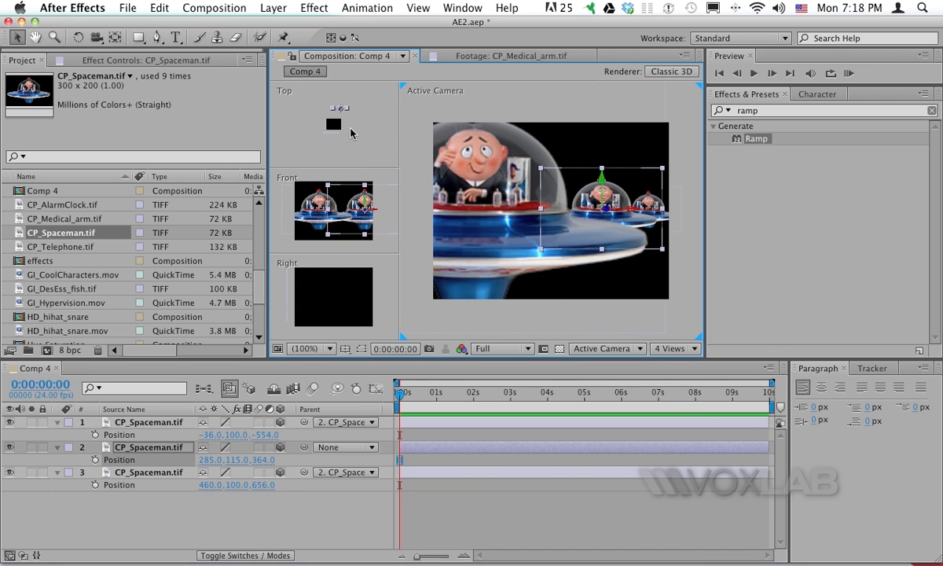
pyautogui.scroll(-1, 350, 133)
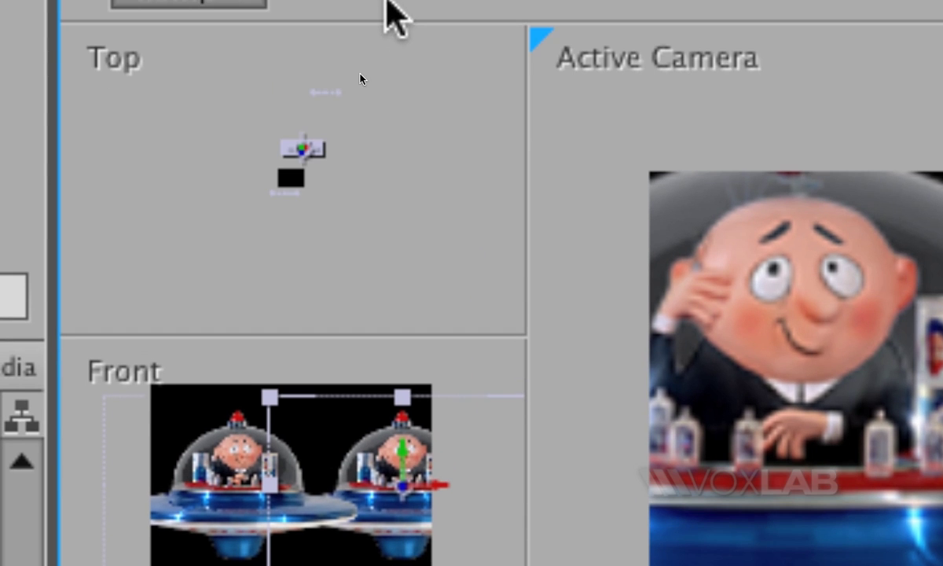
# Step: Select a spaceship in the Top view and drag it to a new position
pyautogui.click(324, 93)
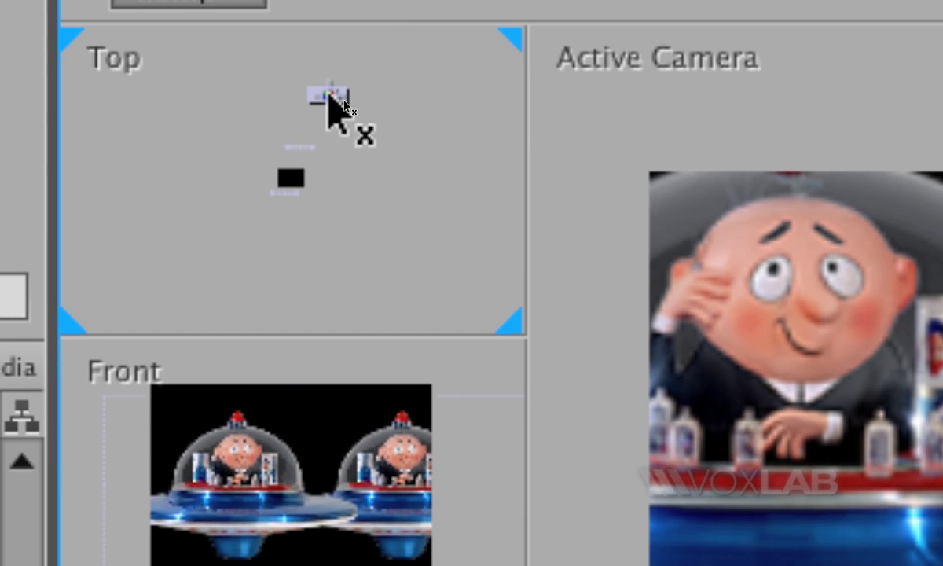
pyautogui.moveTo(329, 96); pyautogui.dragTo(302, 148)
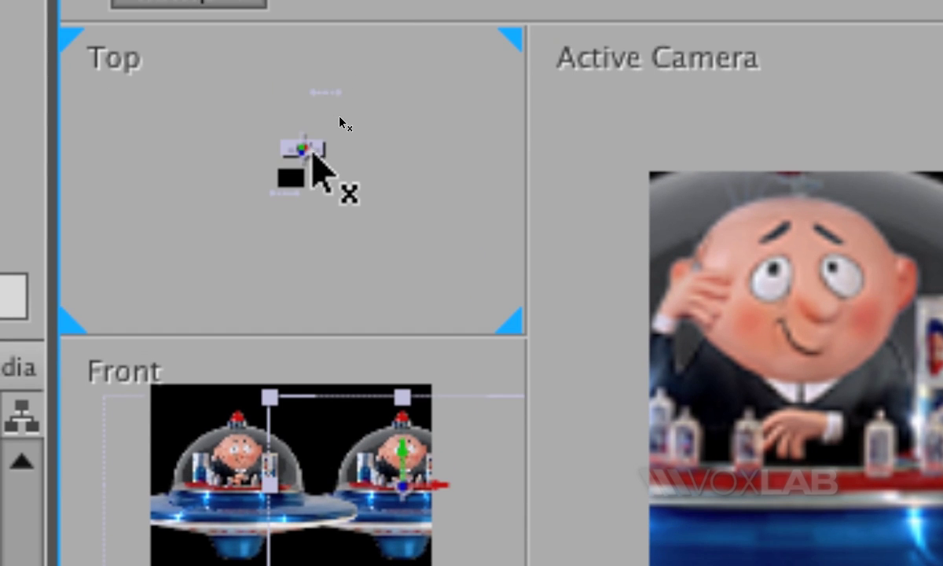
pyautogui.moveTo(288, 195); pyautogui.dragTo(312, 159)
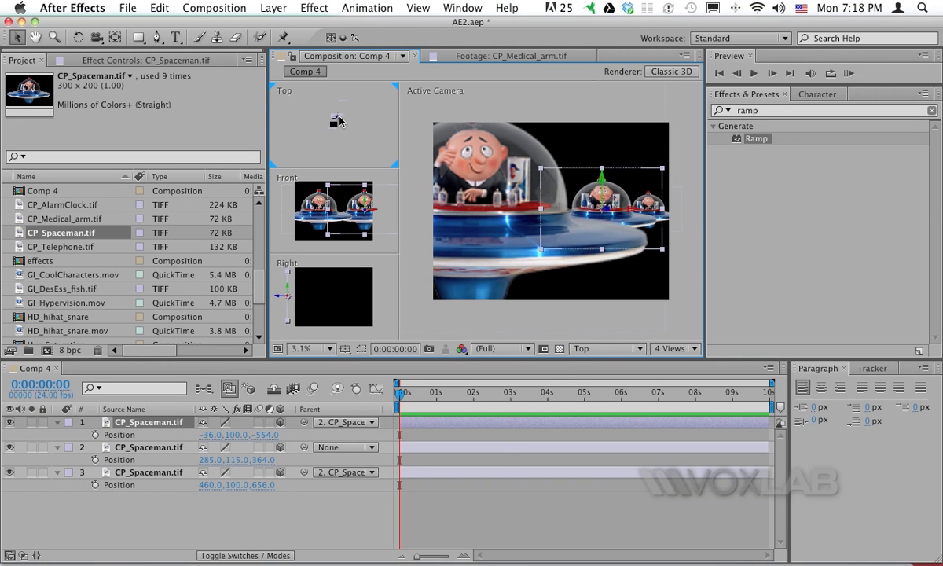
pyautogui.click(340, 120)
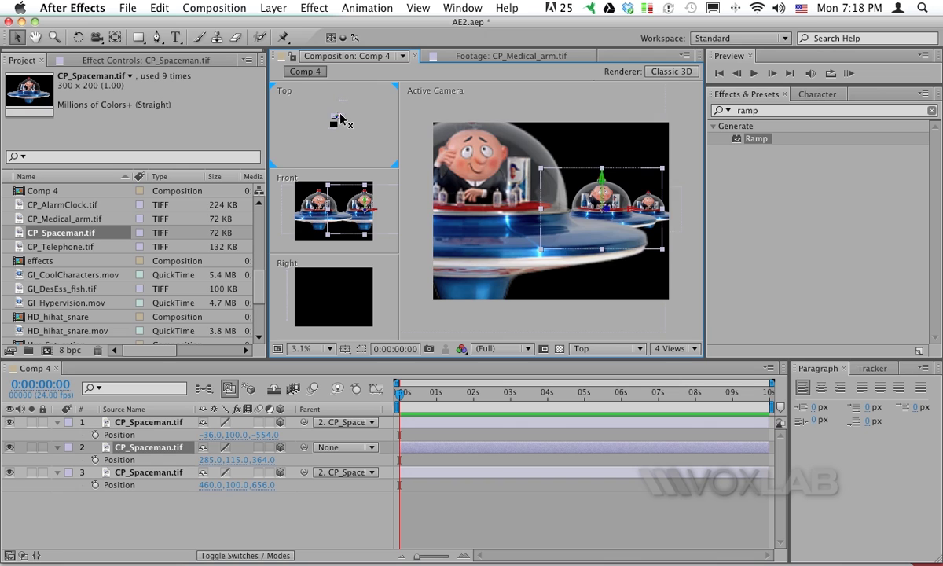
pyautogui.moveTo(339, 120); pyautogui.dragTo(338, 117)
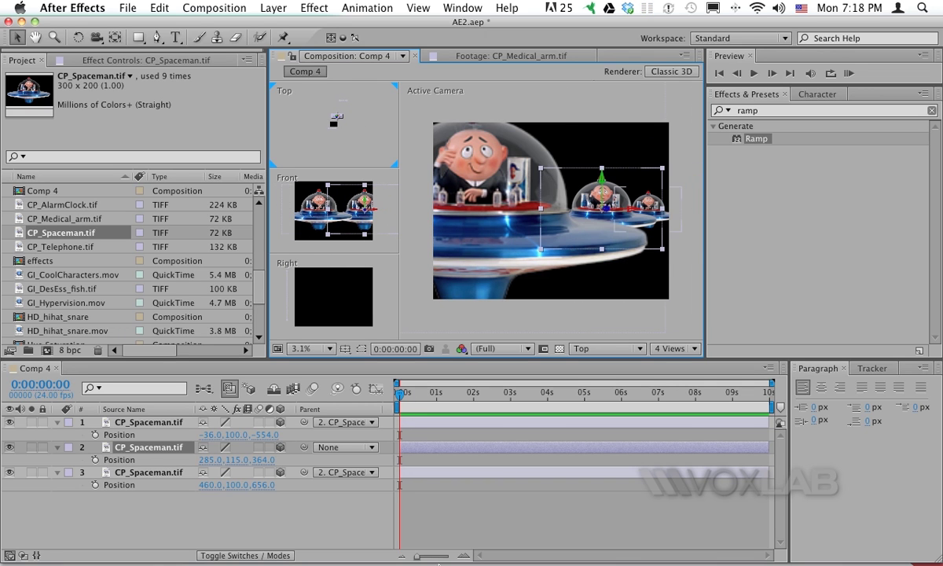